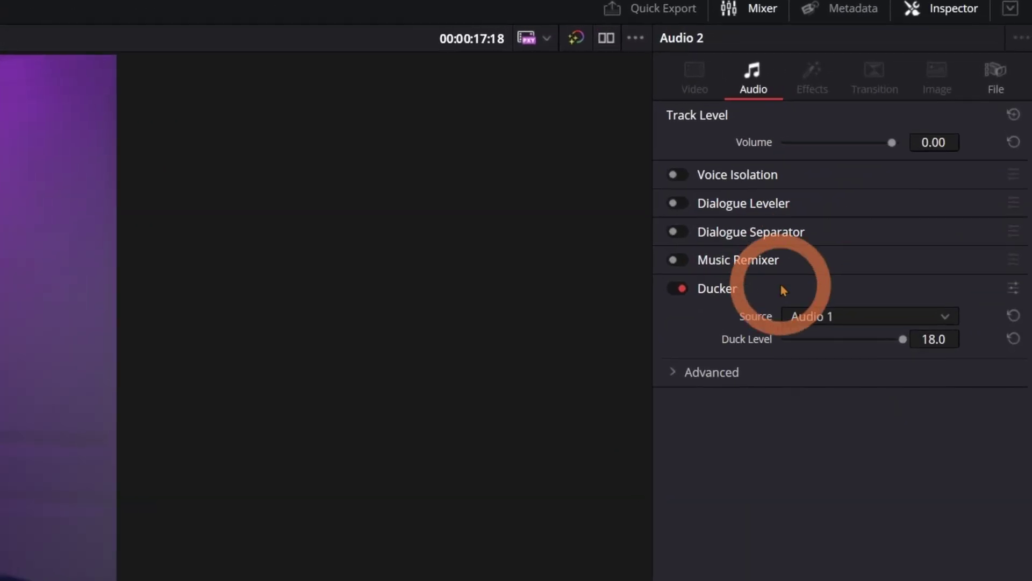
Step: Keep Audio 1 as the music Ducker's source and expand its Advanced timing settings
{"action": "left_click", "coordinate": [968, 134]}
{"action": "left_click", "coordinate": [979, 142]}
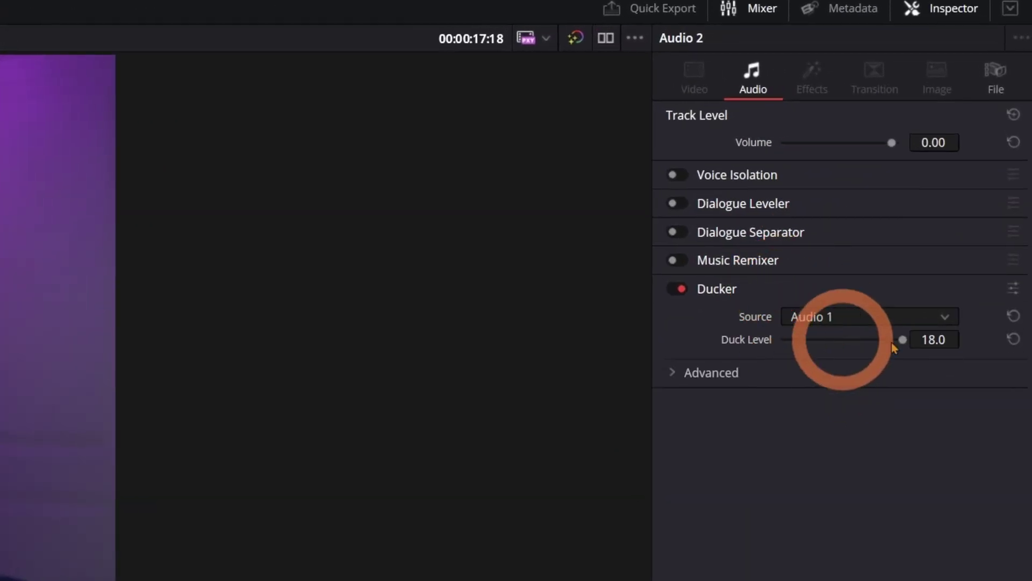
{"action": "left_click", "coordinate": [710, 372]}
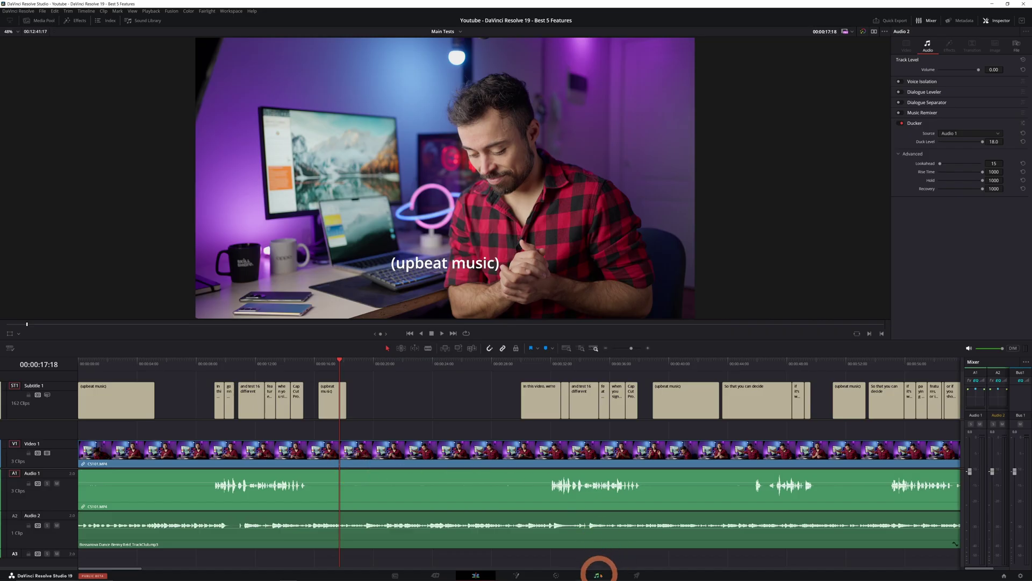
Step: Switch to the Fairlight page, make the Audio 1 and Audio 2 tracks taller, and show Track FX in the mixer
{"action": "left_click", "coordinate": [596, 574]}
{"action": "left_click", "coordinate": [438, 392]}
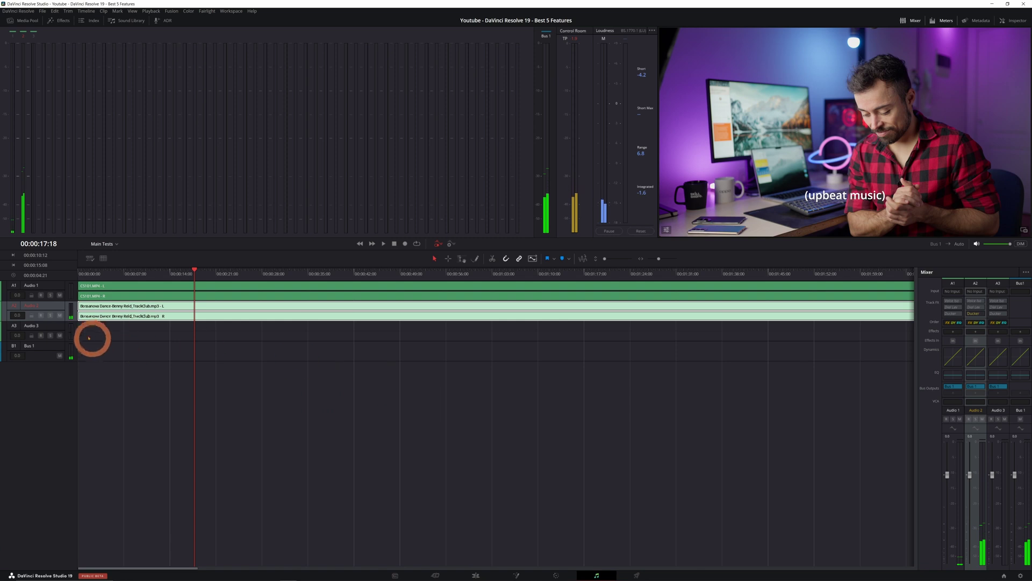
{"action": "left_click_drag", "start_coordinate": [67, 322], "coordinate": [67, 359]}
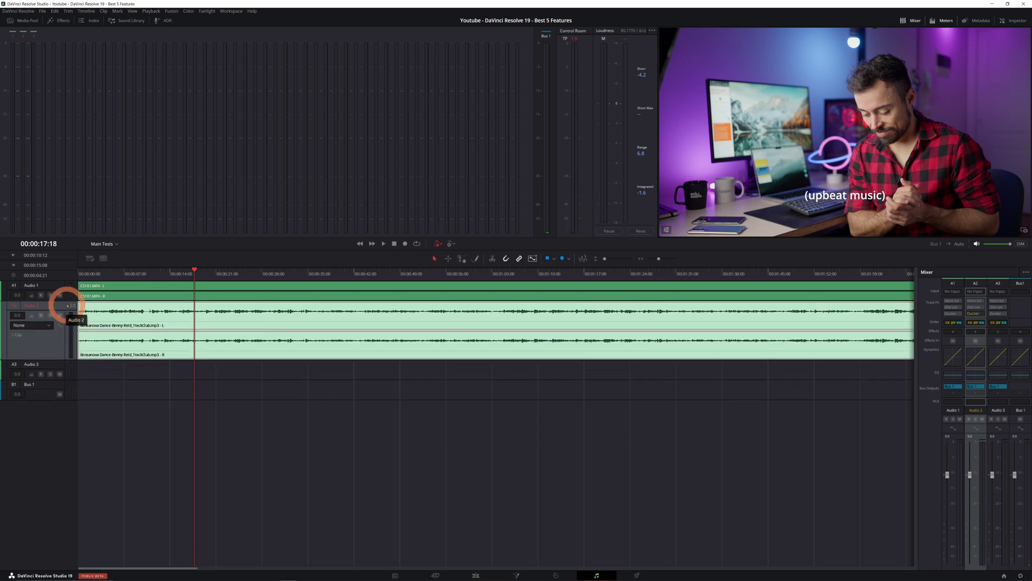
{"action": "left_click_drag", "start_coordinate": [66, 304], "coordinate": [85, 334]}
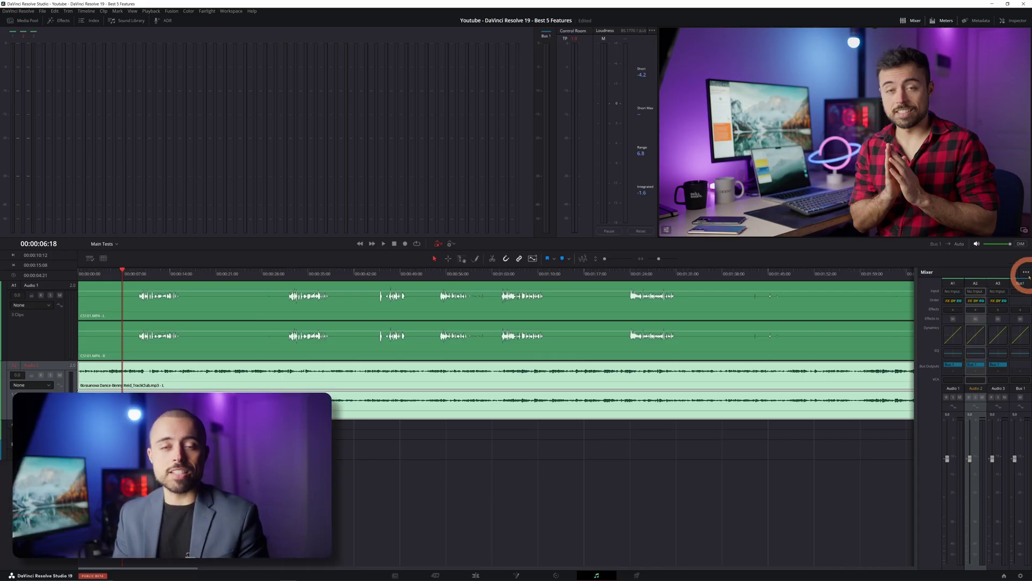
{"action": "left_click", "coordinate": [1025, 272]}
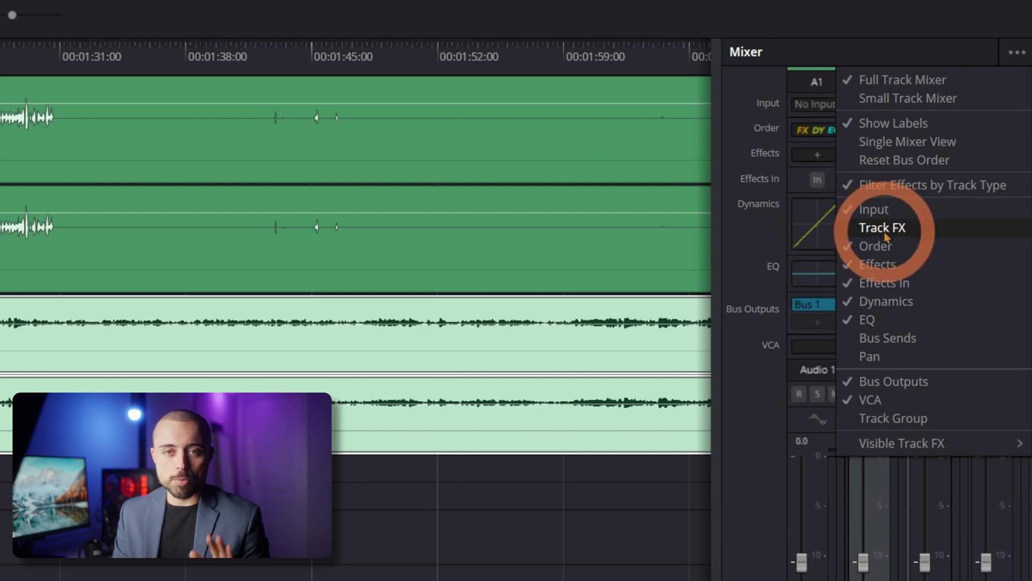
{"action": "left_click", "coordinate": [884, 234]}
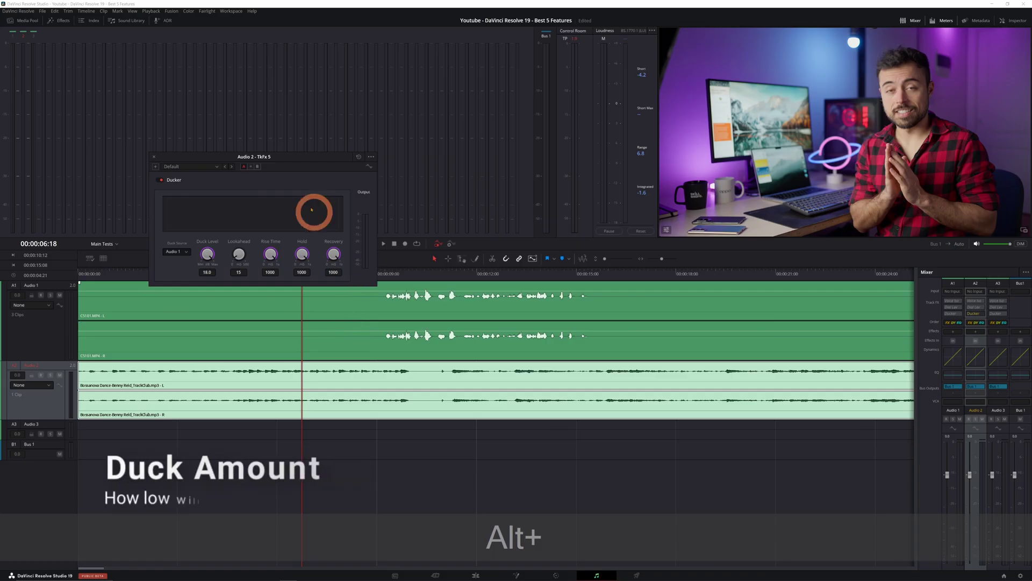
Step: Move the Ducker plugin window higher and play the timeline to hear the ducking
{"action": "left_click_drag", "start_coordinate": [289, 160], "coordinate": [432, 103]}
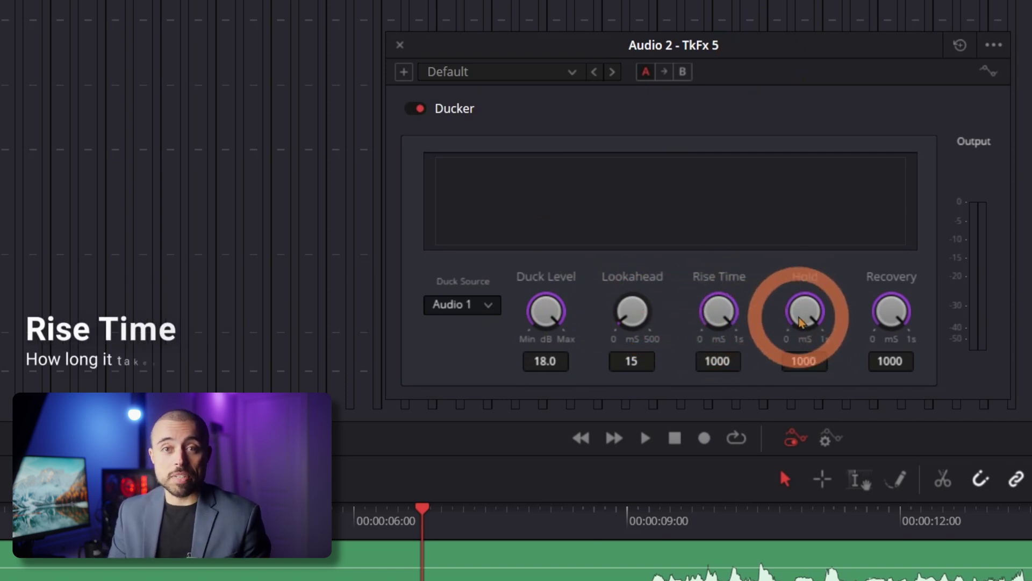
{"action": "key", "text": "space"}
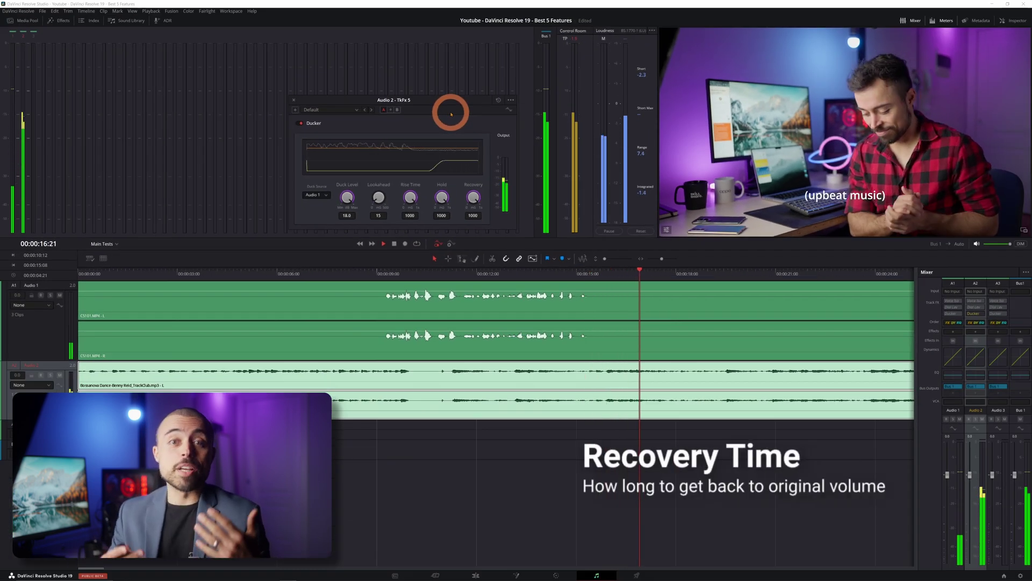
{"action": "key", "text": "space"}
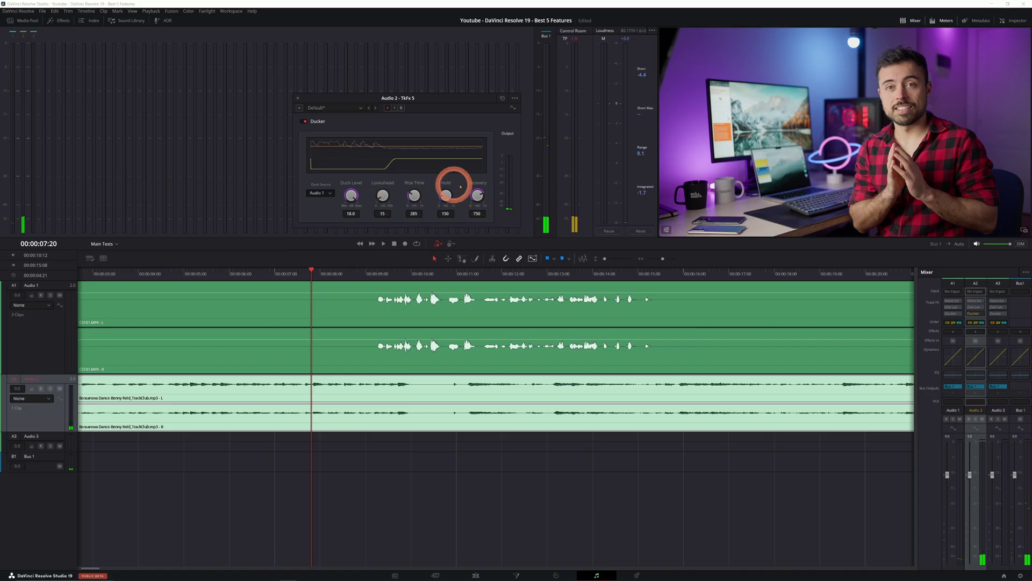
Step: Set the Ducker's Rise Time and Hold to 1000 ms, then replay from about 7 seconds
{"action": "left_click_drag", "start_coordinate": [414, 195], "coordinate": [571, 224]}
{"action": "left_click_drag", "start_coordinate": [446, 194], "coordinate": [577, 219]}
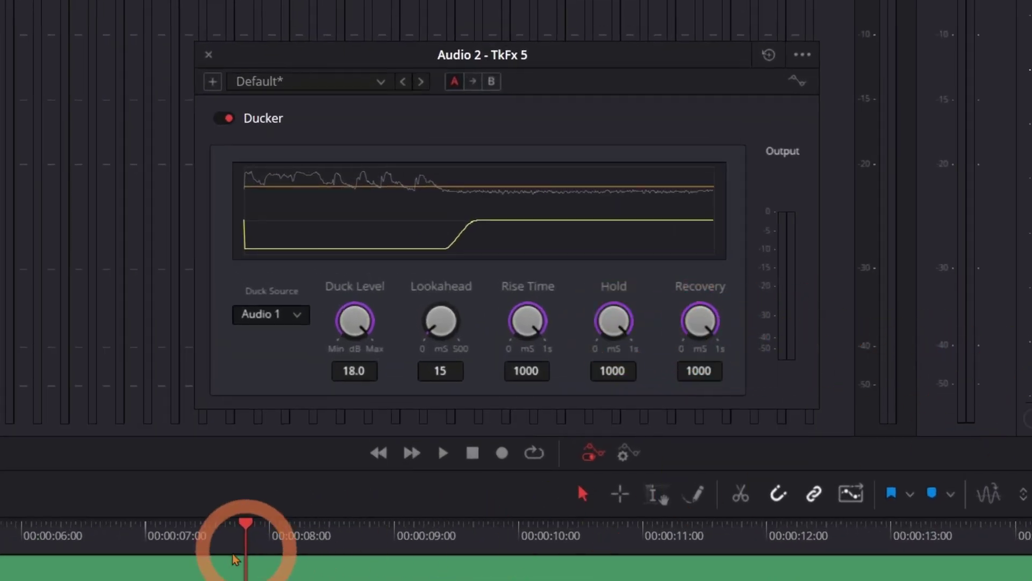
{"action": "left_click", "coordinate": [162, 548]}
{"action": "key", "text": "space"}
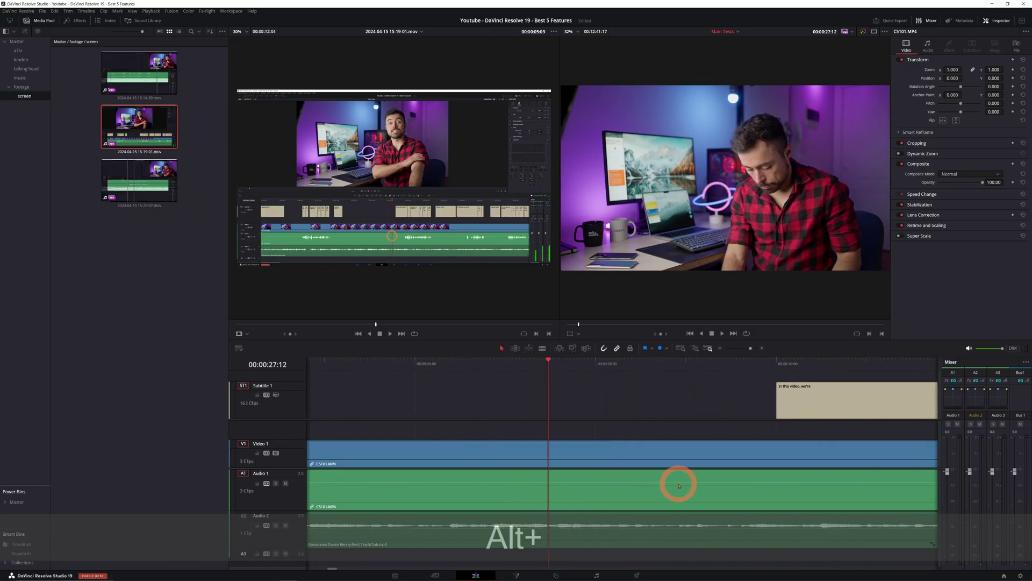
Step: Raise the Audio 1 voice clip's volume line and play the timeline to check it
{"action": "left_click_drag", "start_coordinate": [679, 473], "coordinate": [683, 466]}
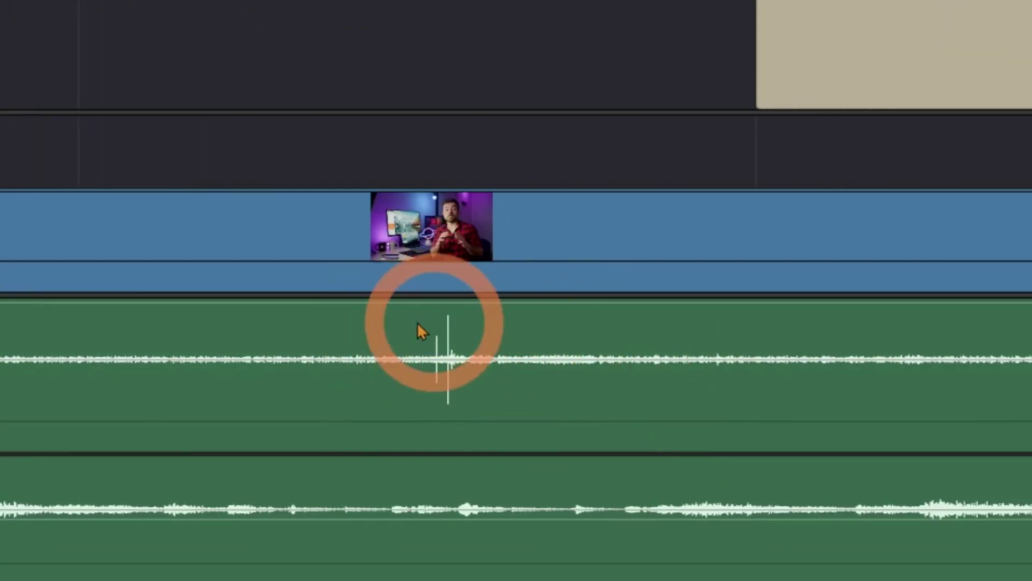
{"action": "key", "text": "space"}
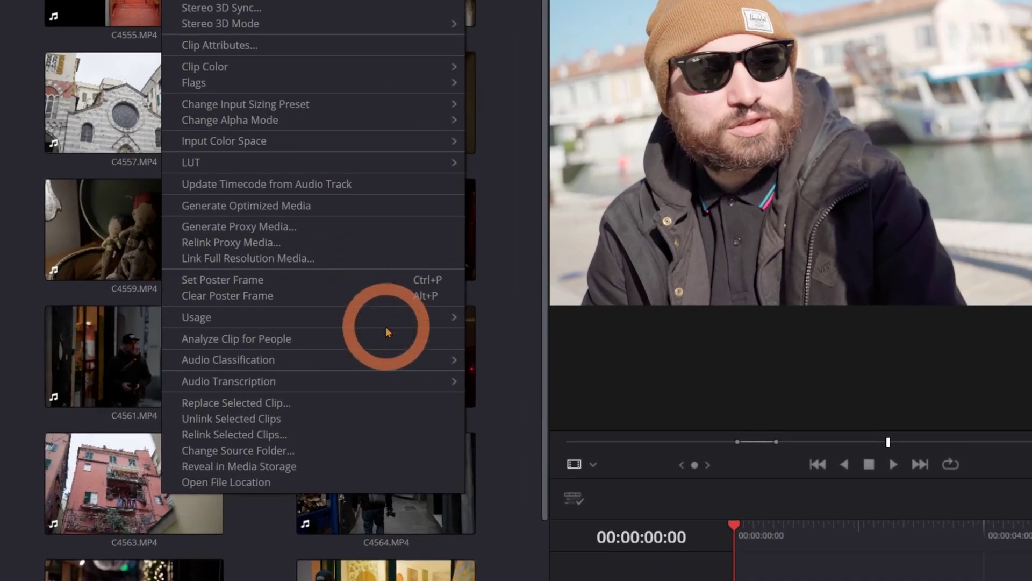
Step: Transcribe clip C0054's audio and save Speaker 1 and Speaker 2 renamed to the interviewees' names
{"action": "mouse_move", "coordinate": [412, 388]}
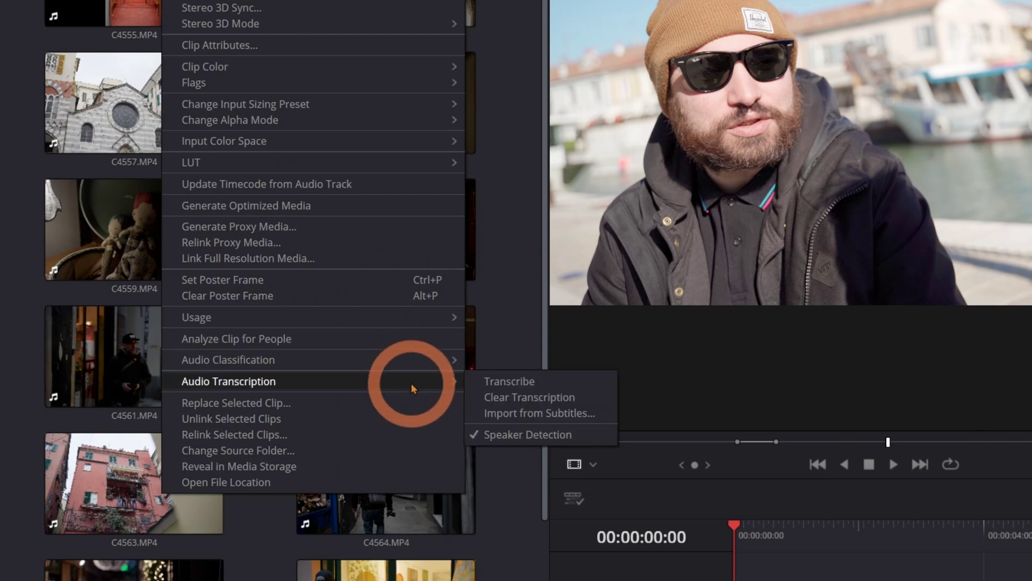
{"action": "left_click", "coordinate": [560, 388]}
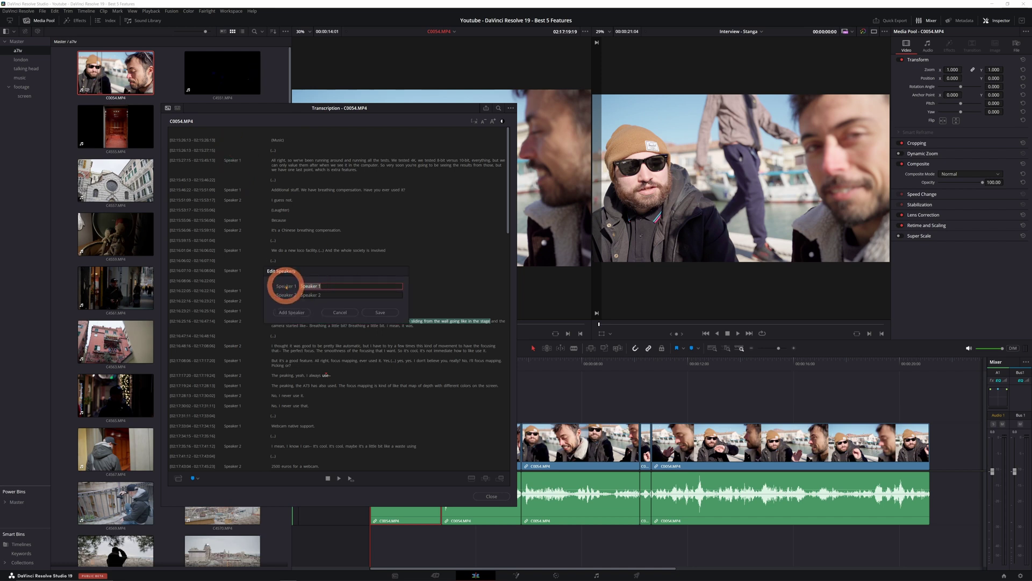
{"action": "type", "text": "Enri"}
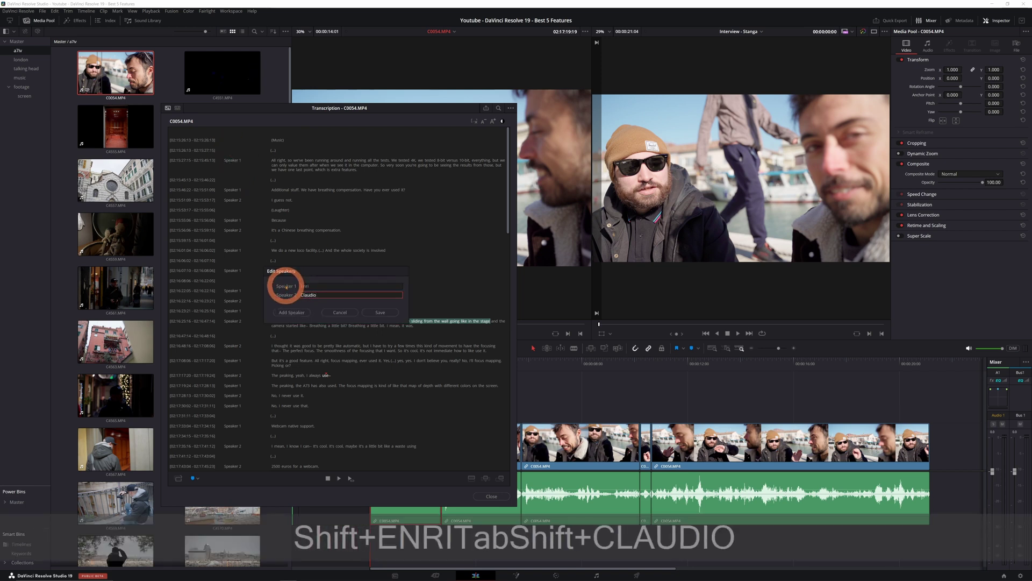
{"action": "left_click", "coordinate": [380, 312]}
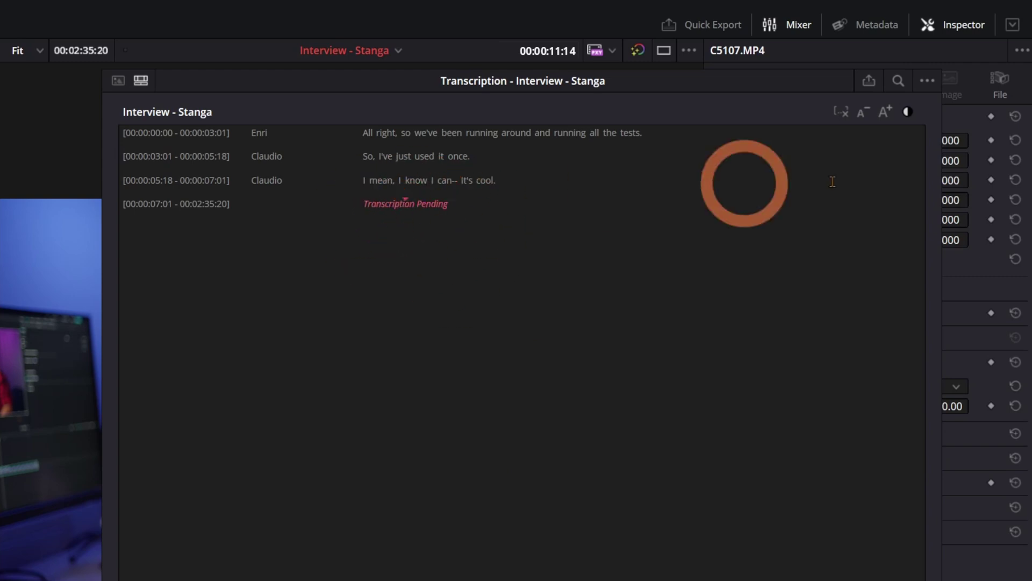
Step: Transcribe the clips still missing text in the Interview - Stanga timeline
{"action": "left_click", "coordinate": [933, 84]}
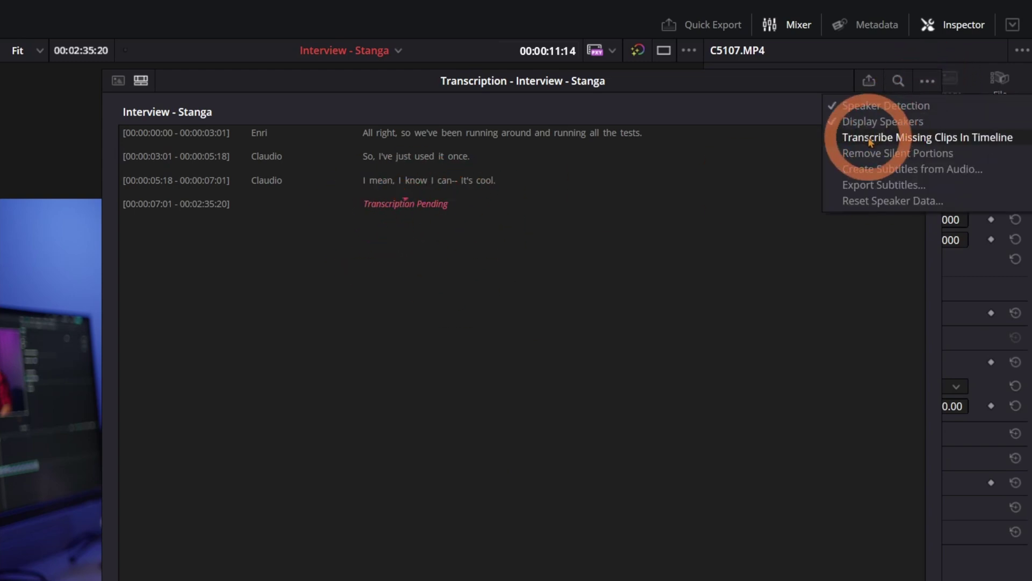
{"action": "left_click", "coordinate": [945, 139]}
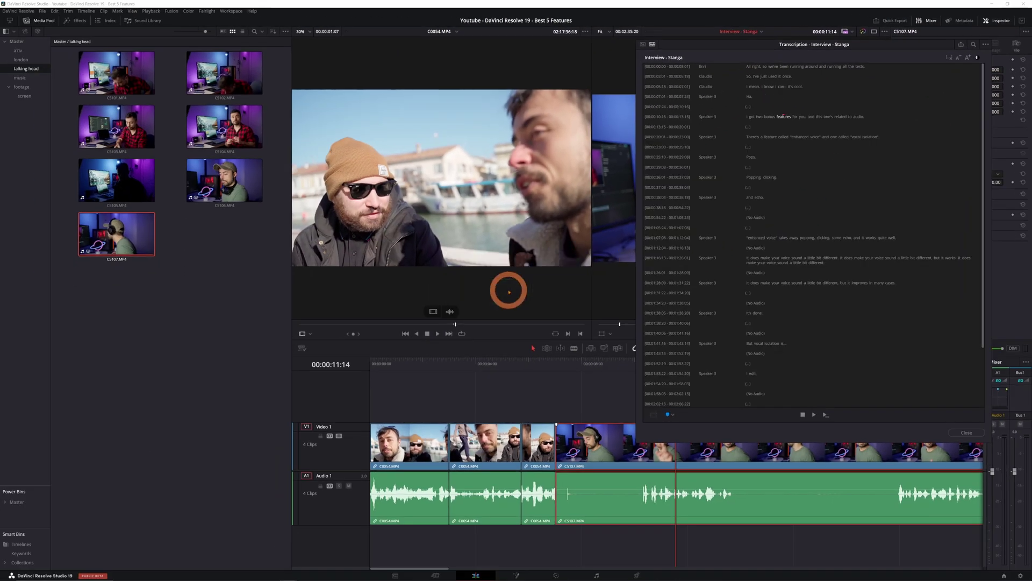
{"action": "scroll", "coordinate": [855, 281], "scroll_direction": "down", "scroll_amount": 3}
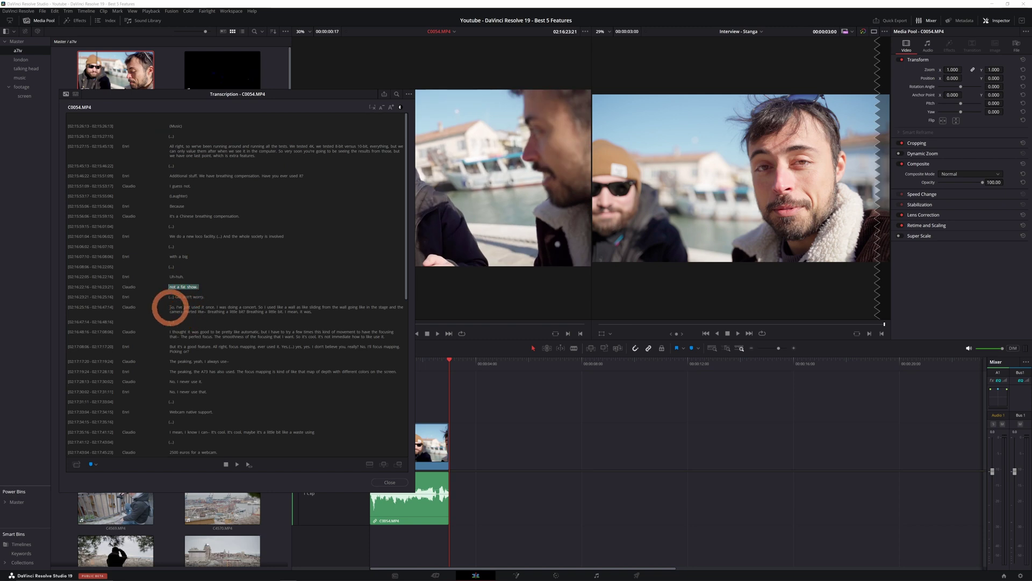
Step: Select spoken lines in the C0054 transcript, append them to the timeline, and locate their clips
{"action": "left_click", "coordinate": [387, 483]}
{"action": "left_click", "coordinate": [173, 361]}
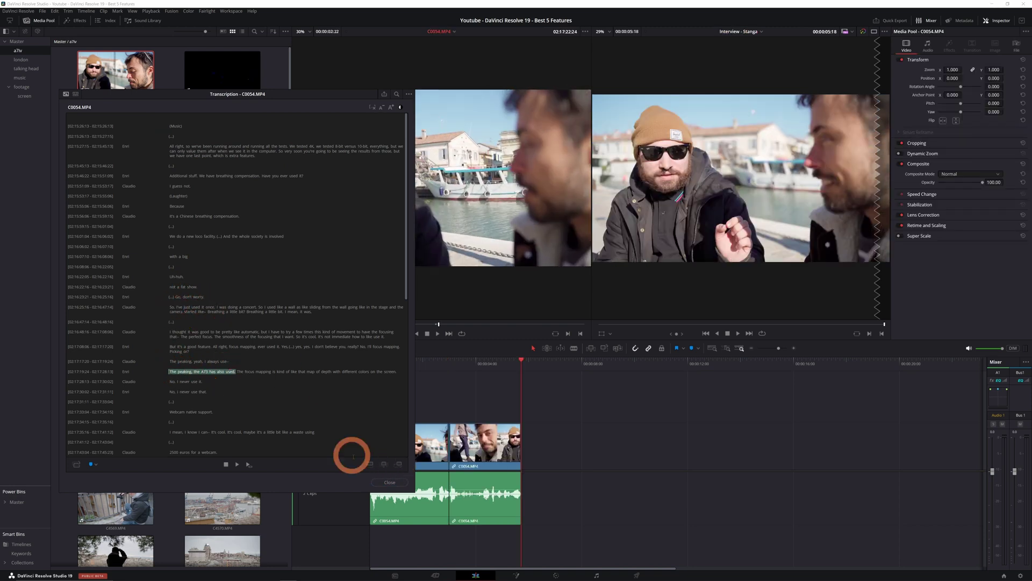
{"action": "left_click_drag", "start_coordinate": [171, 392], "coordinate": [204, 401]}
{"action": "left_click", "coordinate": [507, 371]}
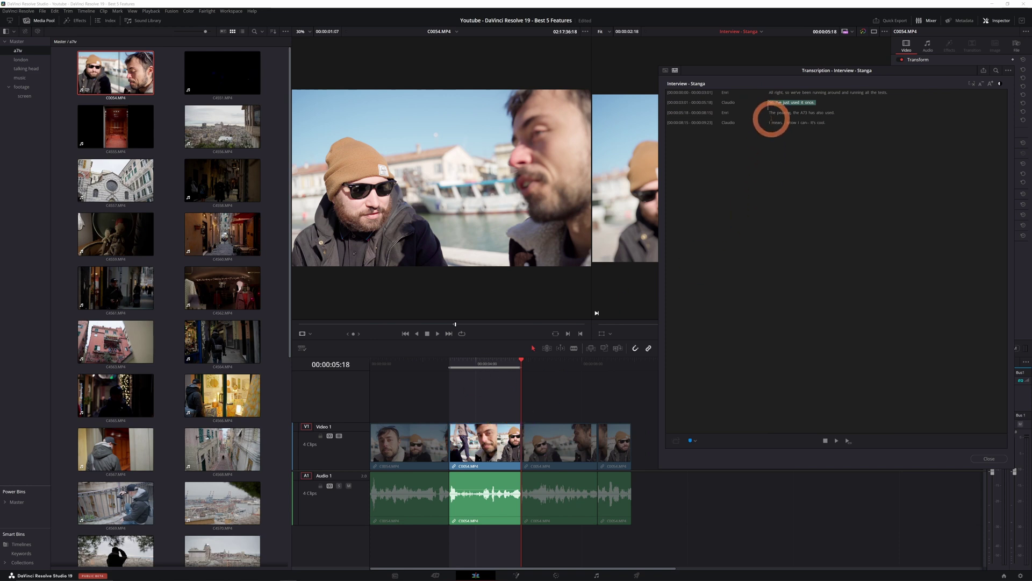
{"action": "mouse_move", "coordinate": [800, 112]}
{"action": "left_mouse_down"}
{"action": "mouse_move", "coordinate": [824, 111]}
{"action": "mouse_move", "coordinate": [810, 123]}
{"action": "left_mouse_up"}
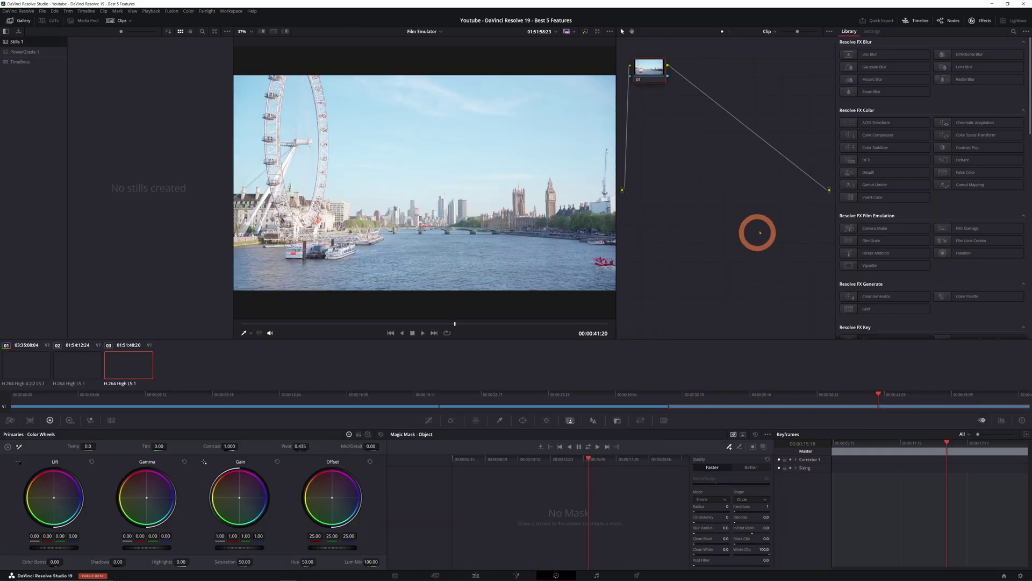
Step: Center node 01 in the node graph and search the Effects library for 'film'
{"action": "left_click_drag", "start_coordinate": [640, 74], "coordinate": [719, 146]}
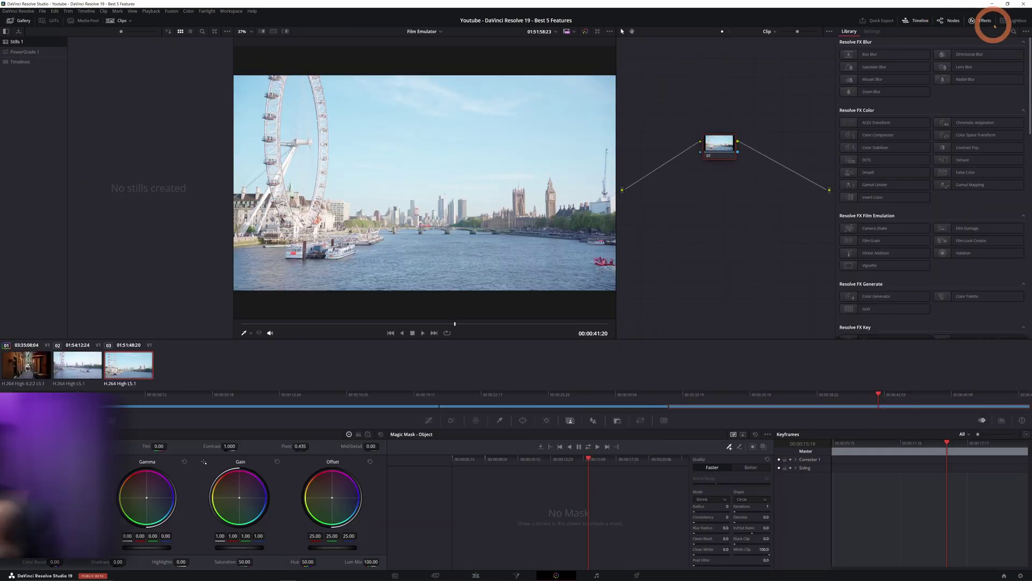
{"action": "left_click", "coordinate": [1014, 31]}
{"action": "type", "text": "film"}
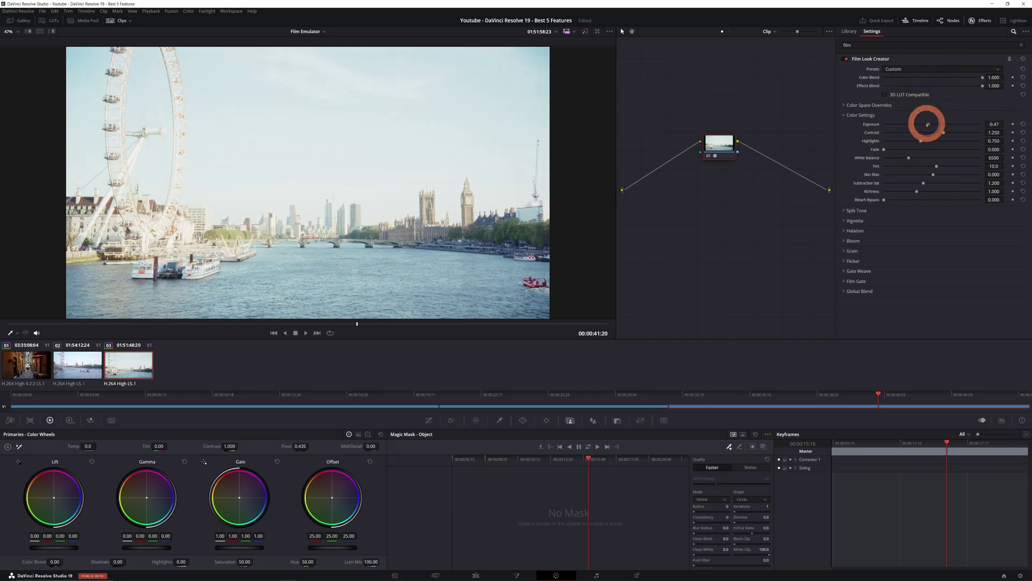
Step: Lower the Film Look Creator's exposure and expand the Bloom and Grain settings
{"action": "left_click_drag", "start_coordinate": [928, 124], "coordinate": [949, 134]}
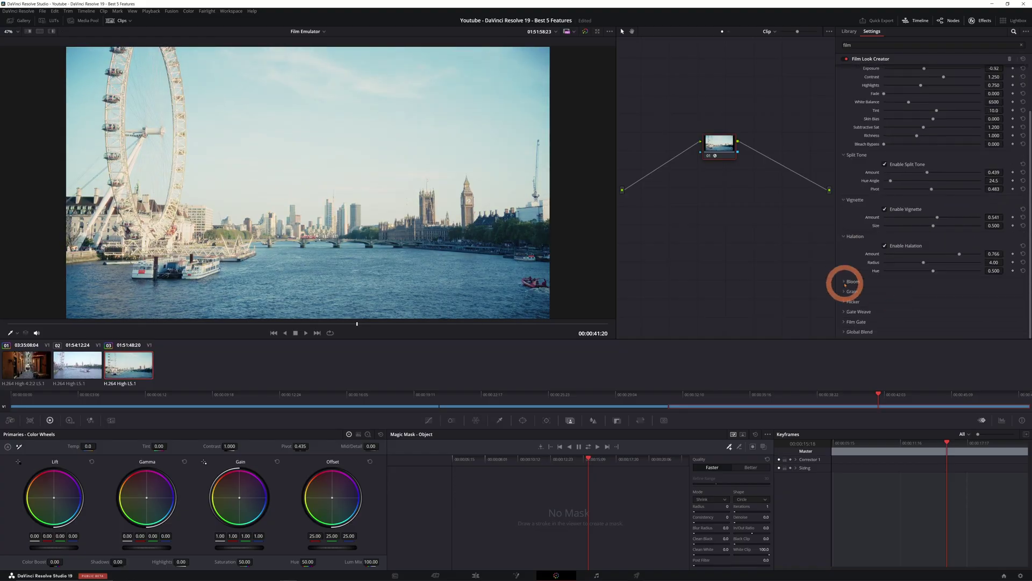
{"action": "left_click", "coordinate": [855, 291]}
{"action": "left_click", "coordinate": [898, 297]}
{"action": "left_click_drag", "start_coordinate": [916, 310], "coordinate": [908, 342]}
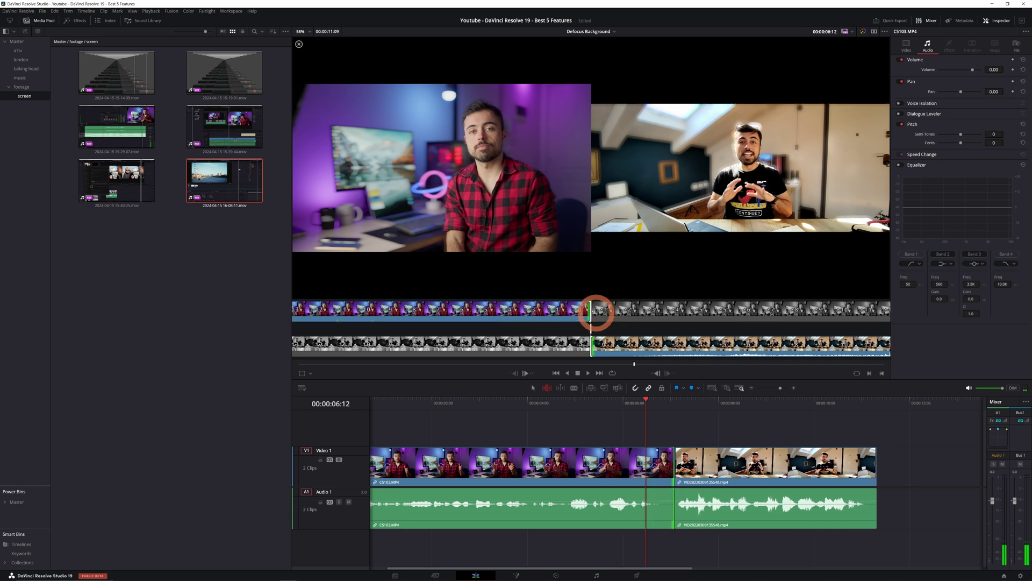
Step: Drag the edit point between the two clips left to trim the first clip's end
{"action": "left_click_drag", "start_coordinate": [596, 312], "coordinate": [563, 312]}
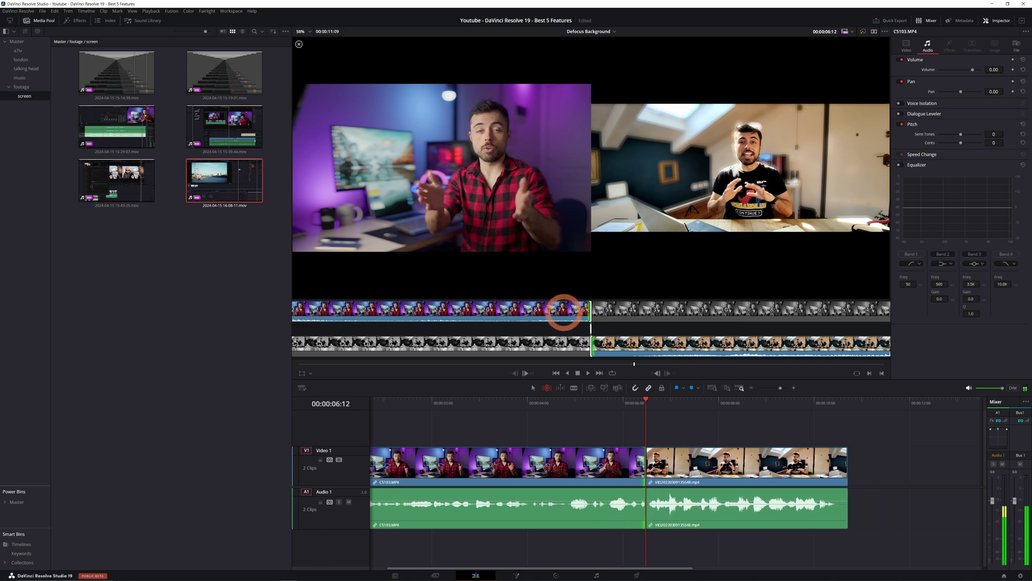